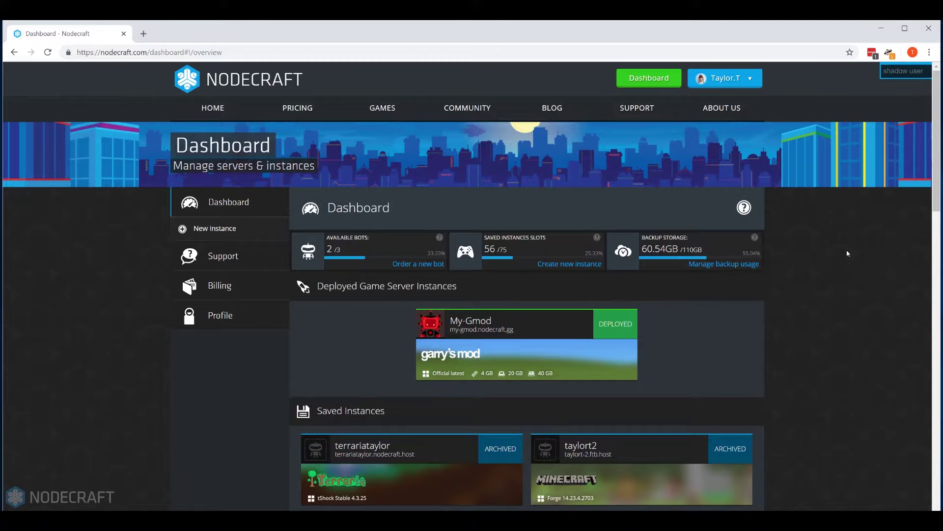
Step: Open steamcommunity.com in a new browser tab and go to the community's Workshop page
{"action": "left_click", "coordinate": [144, 34]}
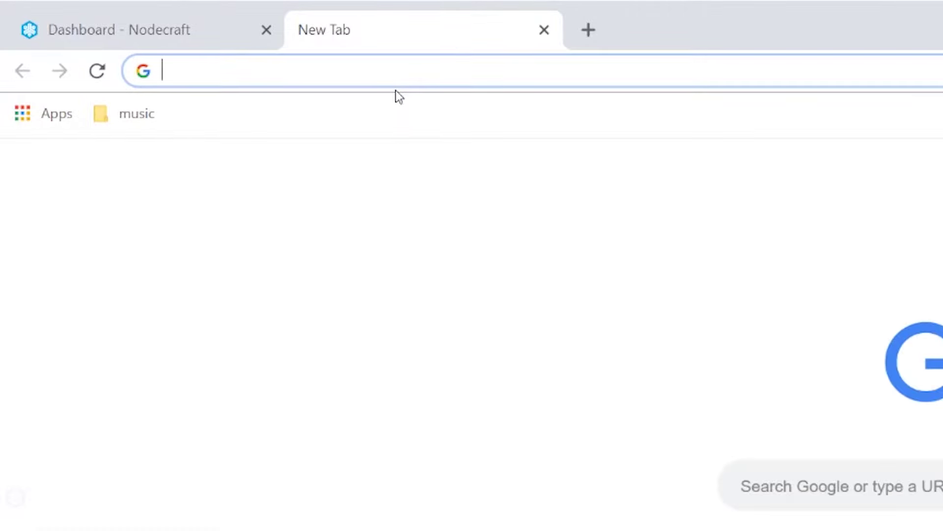
{"action": "type", "text": "steamcommunit"}
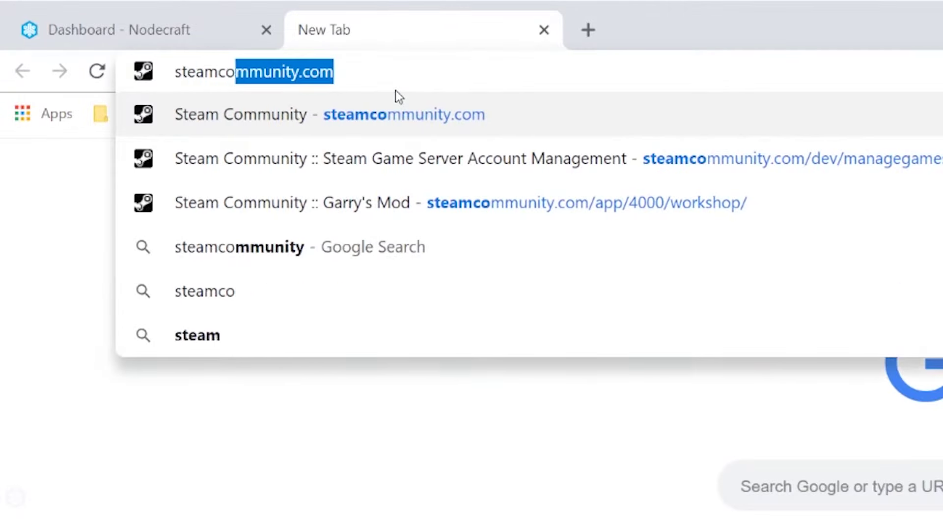
{"action": "type", "text": "y.c"}
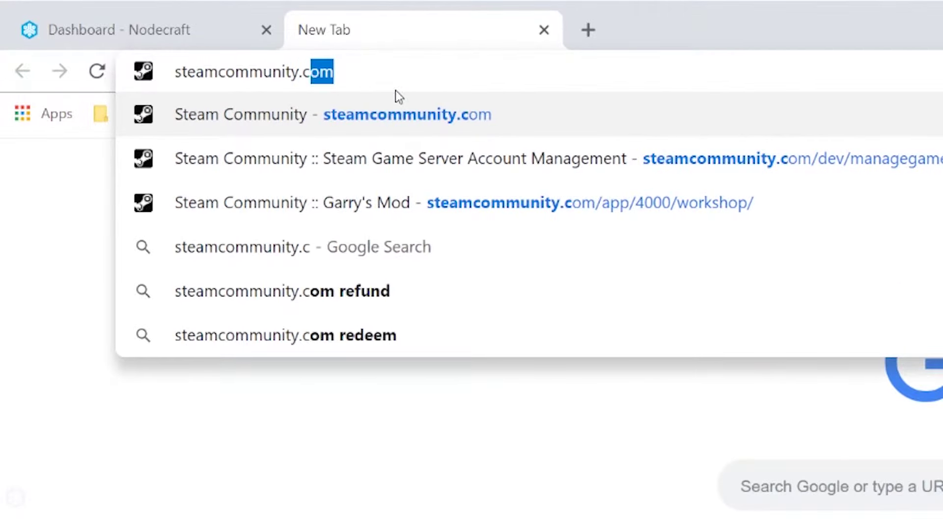
{"action": "key", "text": "Return"}
{"action": "mouse_move", "coordinate": [378, 91]}
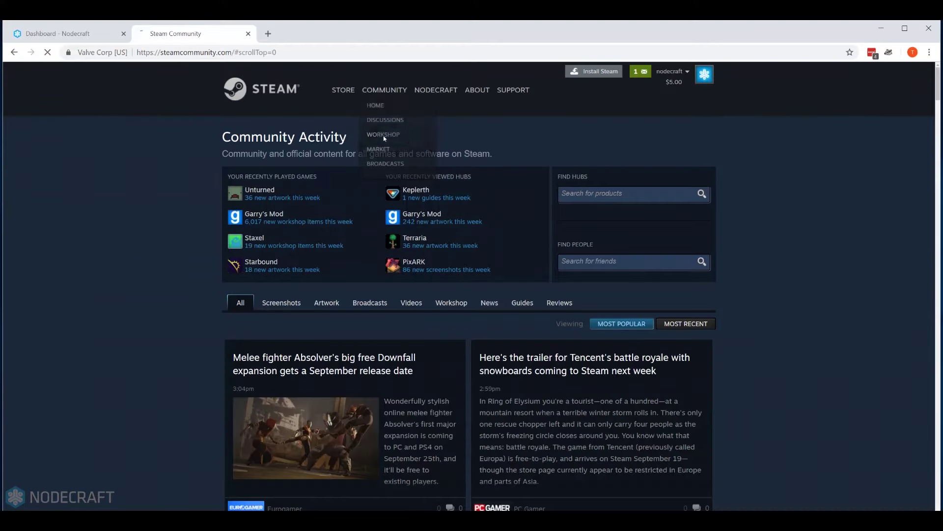
{"action": "left_click", "coordinate": [478, 260]}
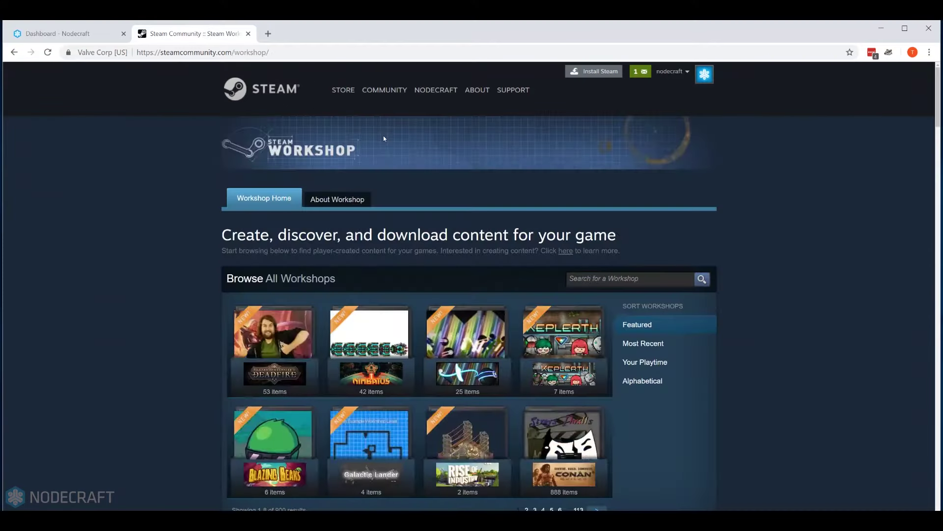
Step: Browse through the featured workshops and open the Garry's Mod workshop
{"action": "scroll", "coordinate": [942, 449], "scroll_direction": "down", "scroll_amount": 1}
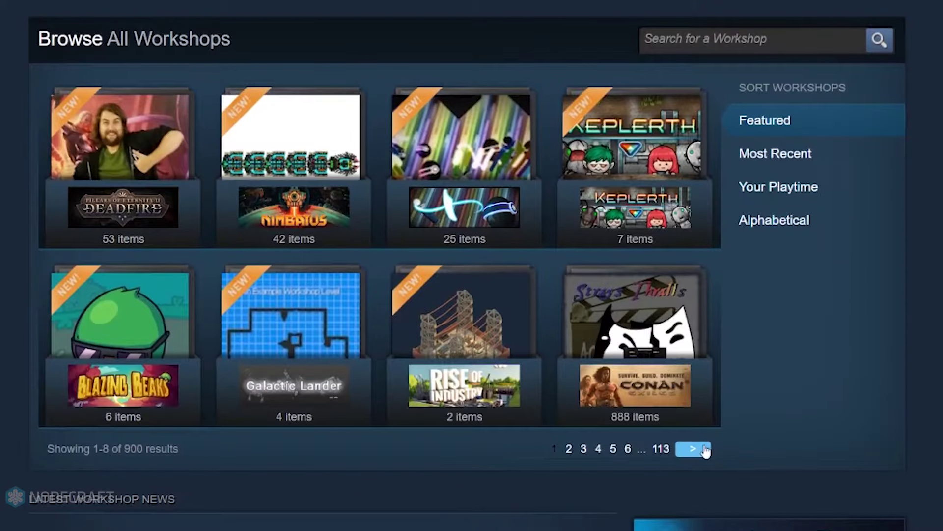
{"action": "left_click", "coordinate": [703, 450]}
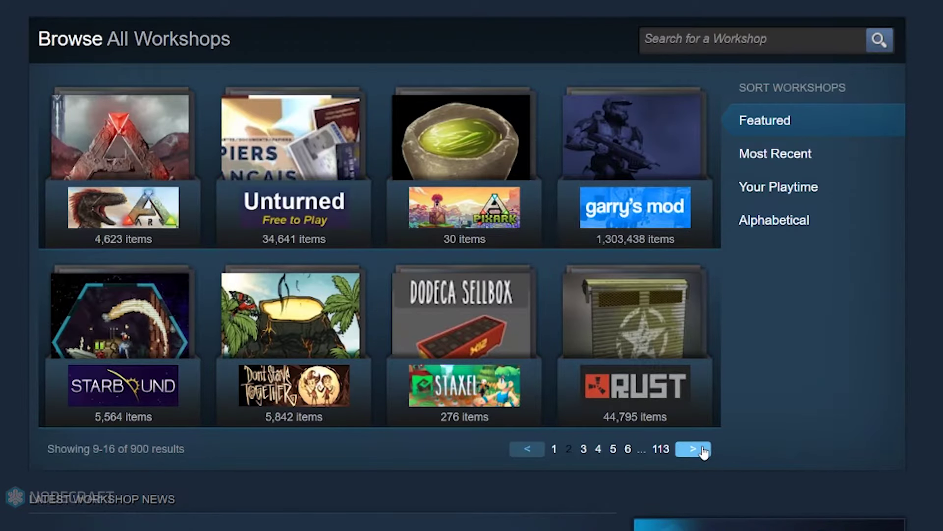
{"action": "left_click", "coordinate": [703, 450]}
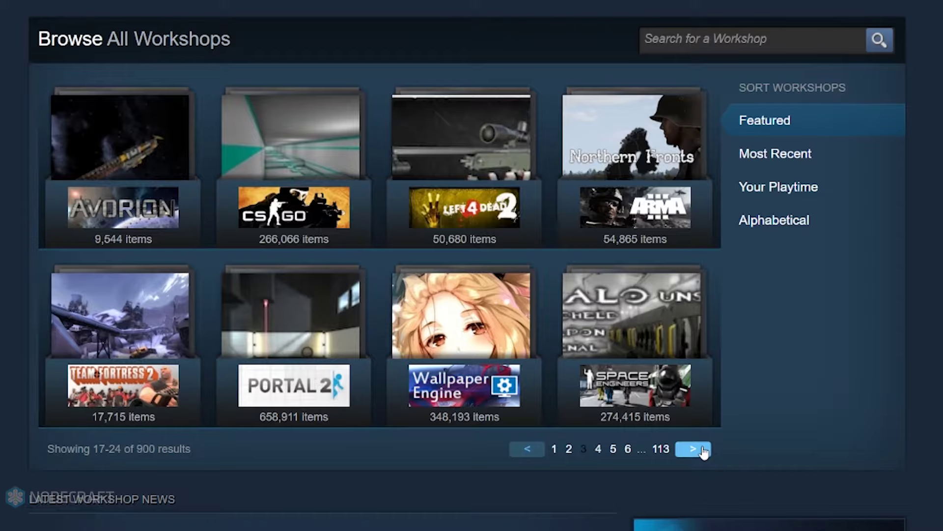
{"action": "left_click", "coordinate": [703, 450]}
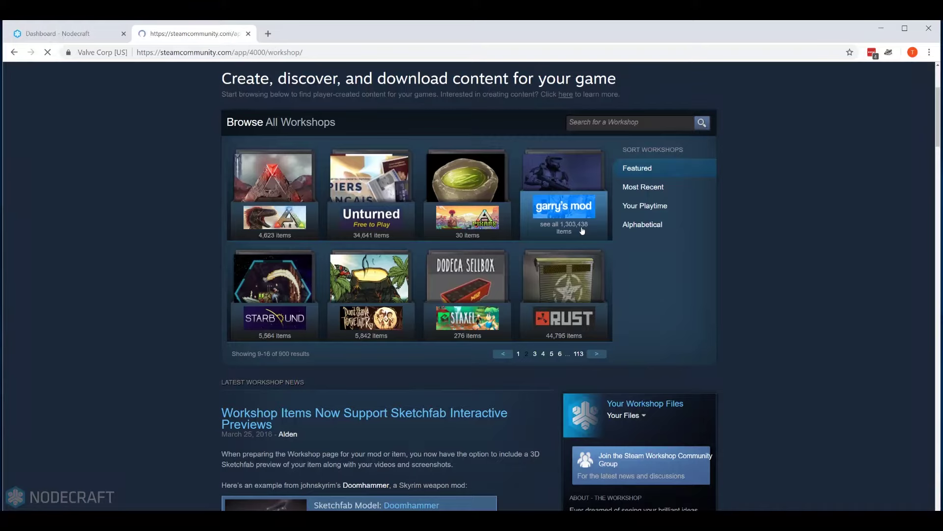
{"action": "left_click", "coordinate": [509, 383]}
Step: Go to the Garry's Mod collections and start creating a new collection
{"action": "mouse_move", "coordinate": [301, 271]}
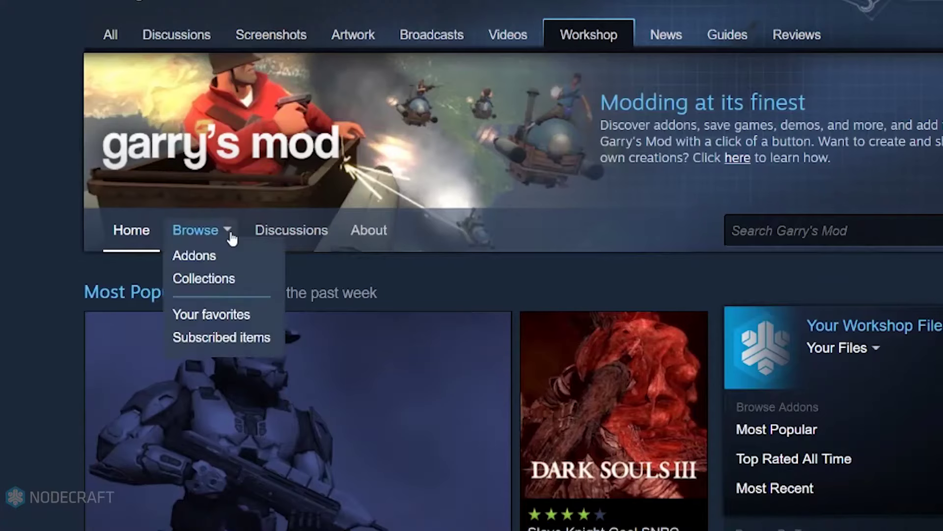
{"action": "left_click", "coordinate": [229, 282]}
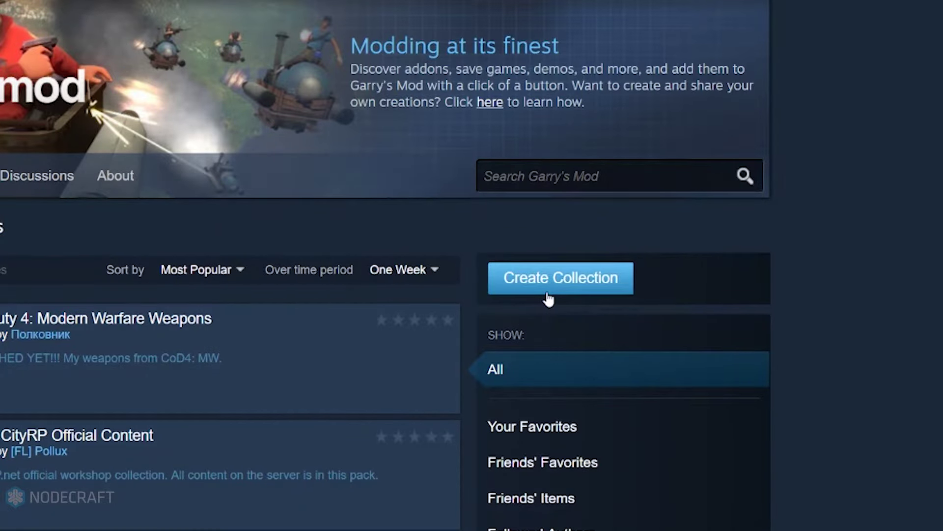
{"action": "left_click", "coordinate": [548, 295]}
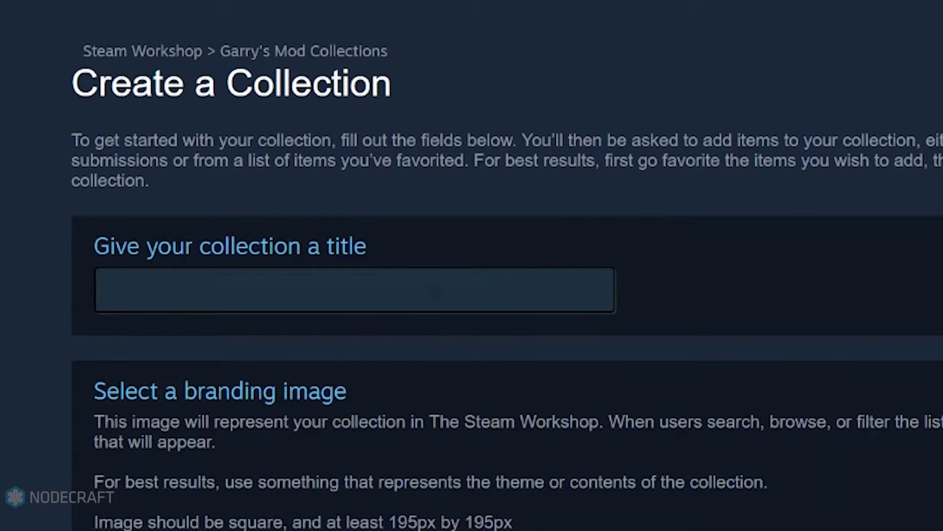
Step: Title the new collection "please work this time im begging you"
{"action": "left_click", "coordinate": [436, 290]}
{"action": "type", "text": "pl"}
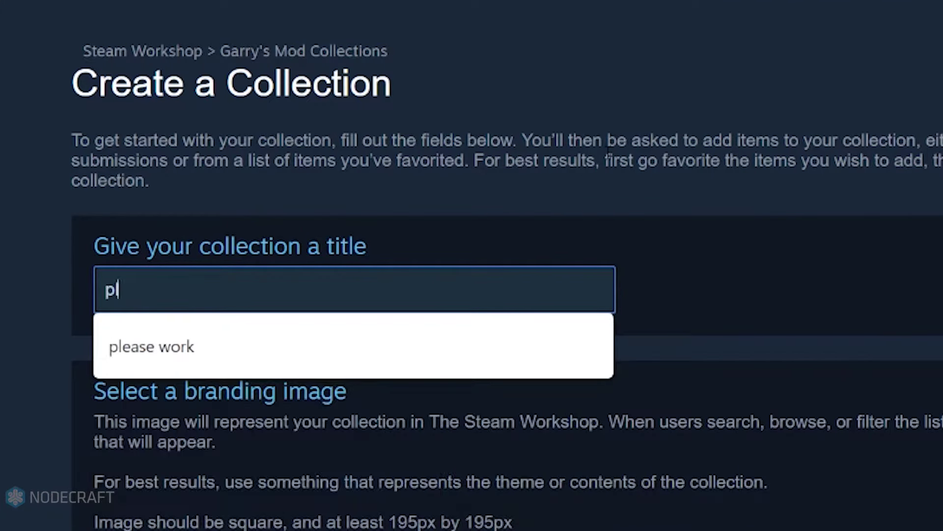
{"action": "type", "text": "ease work this t"}
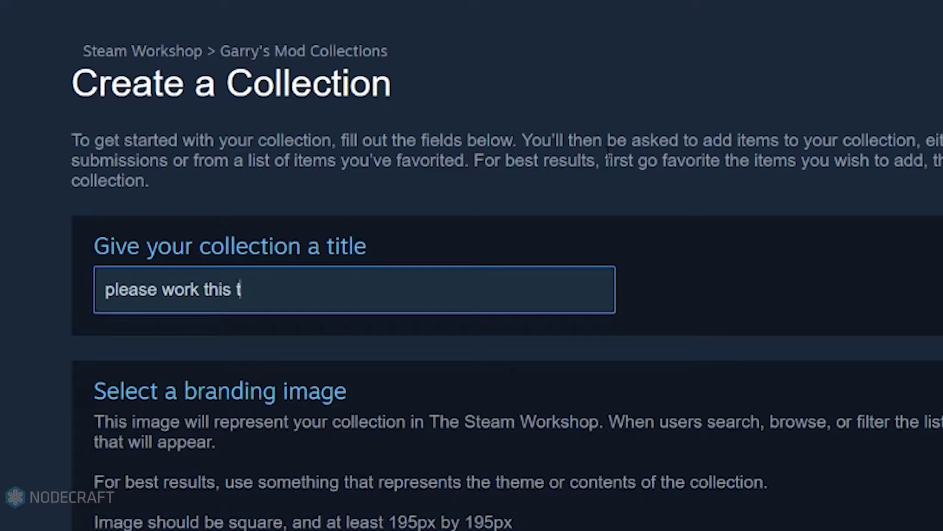
{"action": "type", "text": "ime im begg"}
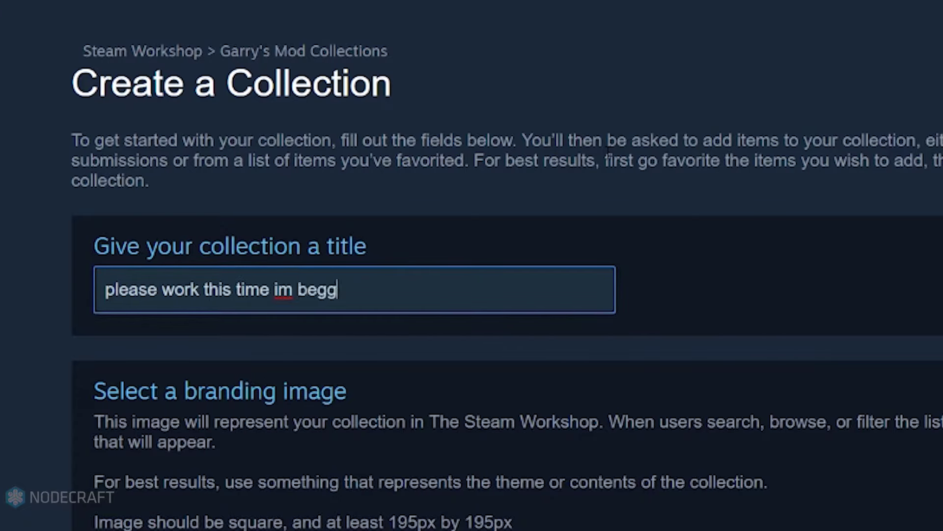
{"action": "type", "text": "ing you"}
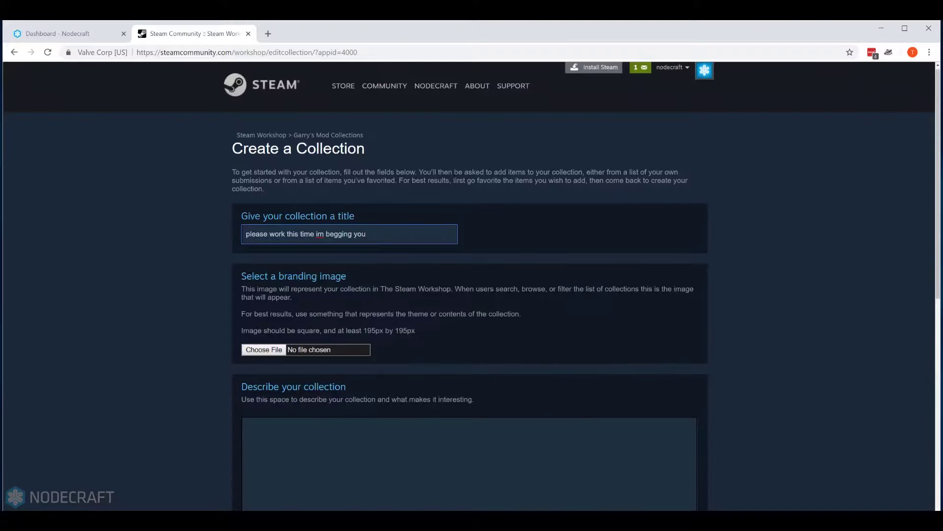
{"action": "left_click", "coordinate": [488, 271]}
Step: Choose the kim-kardashian-cry-face (1) picture from the saved pictures folder as the collection's branding image
{"action": "scroll", "coordinate": [477, 271], "scroll_direction": "down", "scroll_amount": 1}
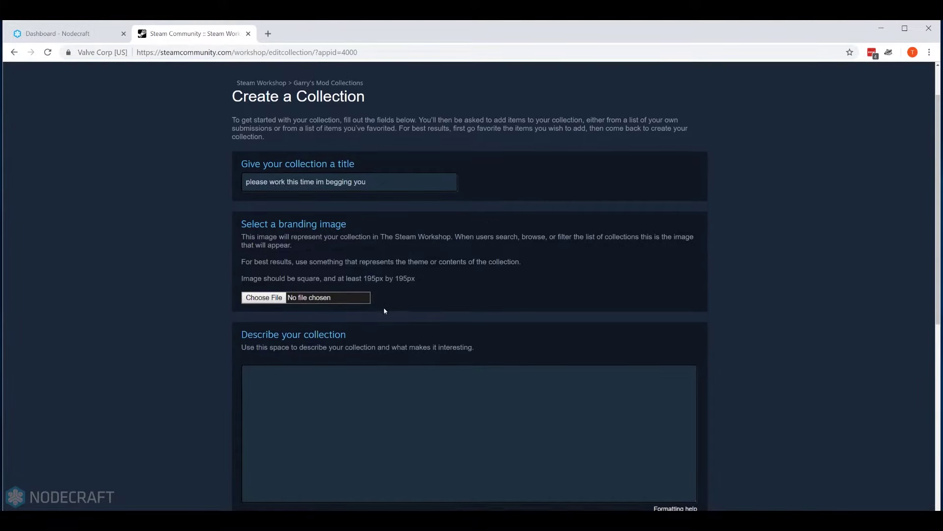
{"action": "left_click", "coordinate": [264, 297]}
{"action": "left_click", "coordinate": [84, 74]}
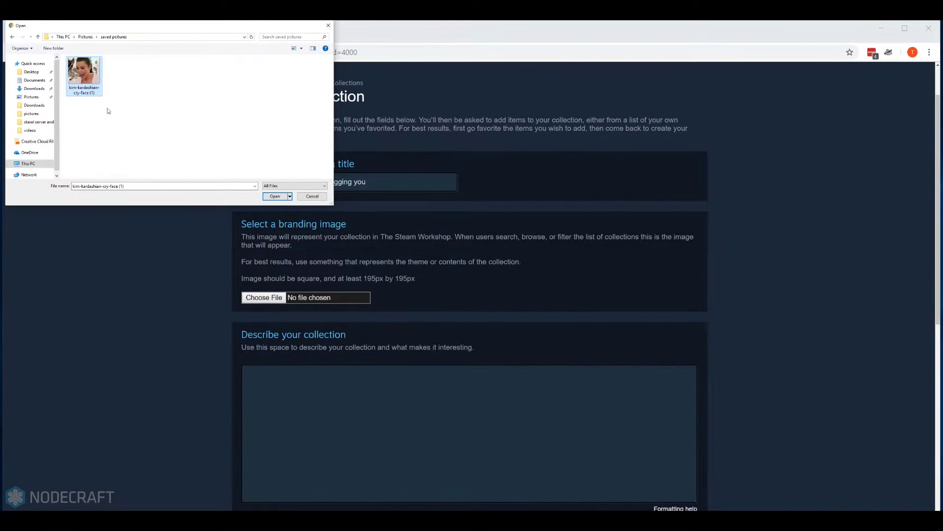
{"action": "left_click", "coordinate": [275, 196]}
Step: Enter "If this does not work i will cry" as the collection's description
{"action": "scroll", "coordinate": [710, 262], "scroll_direction": "down", "scroll_amount": 2}
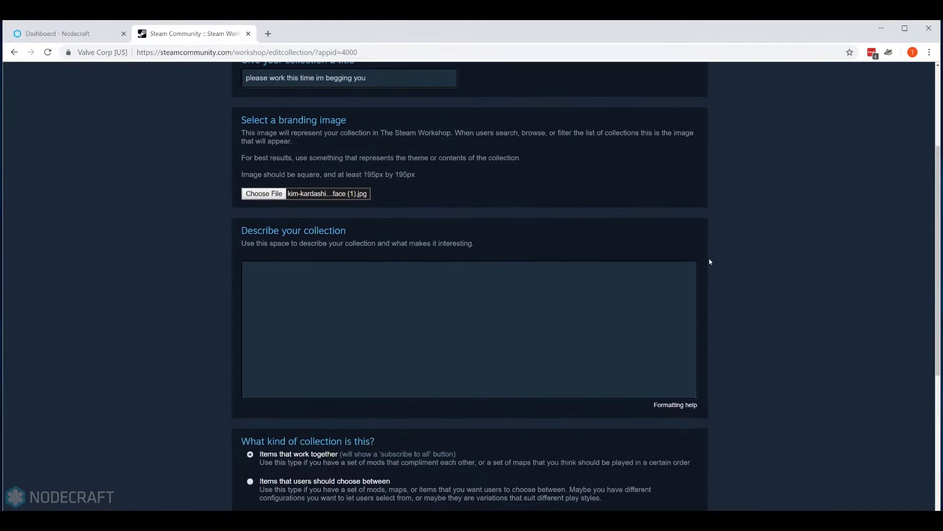
{"action": "left_click", "coordinate": [491, 295]}
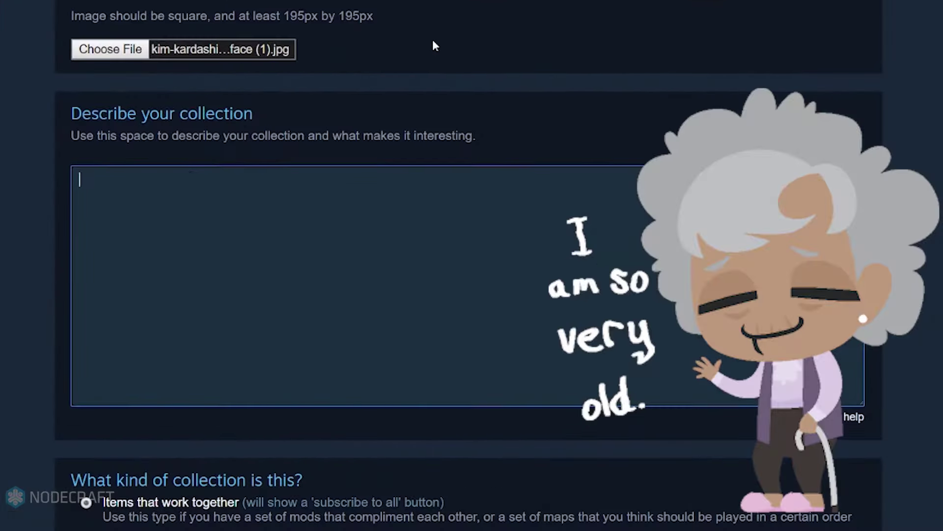
{"action": "type", "text": "If this does not work i will cry"}
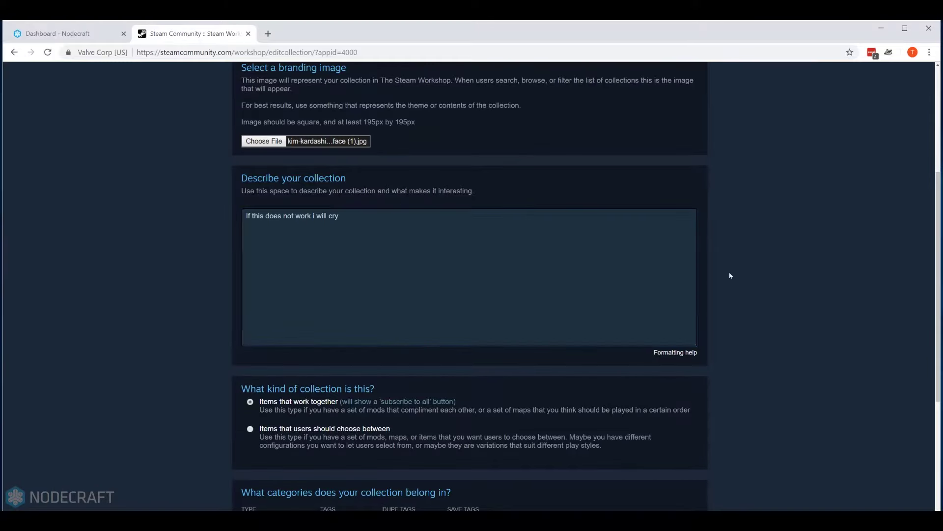
Step: Set the collection's category type to ServerContent, then save it and continue
{"action": "scroll", "coordinate": [919, 284], "scroll_direction": "down", "scroll_amount": 3}
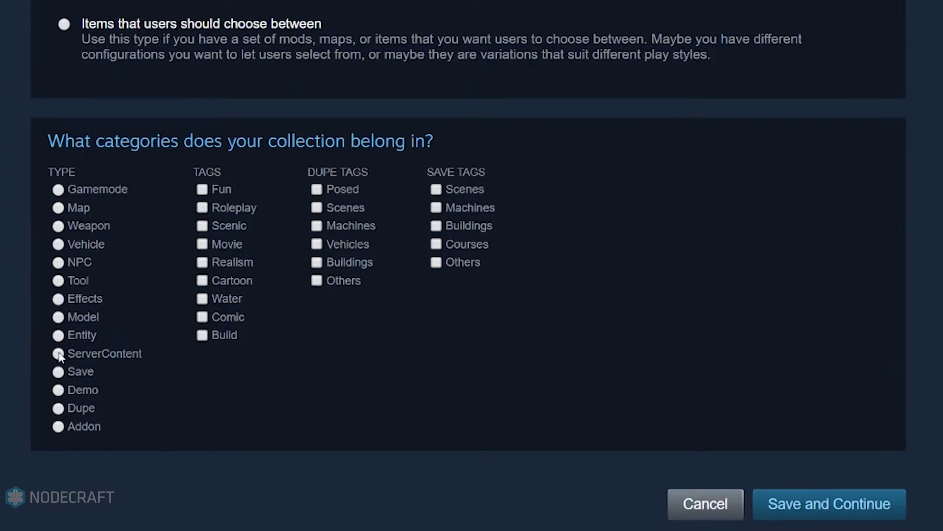
{"action": "left_click", "coordinate": [58, 353]}
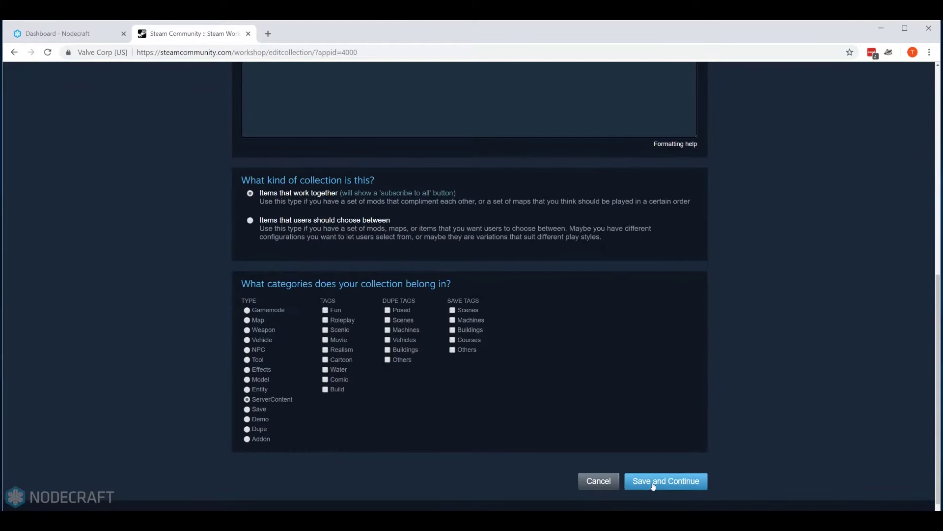
{"action": "left_click", "coordinate": [806, 515]}
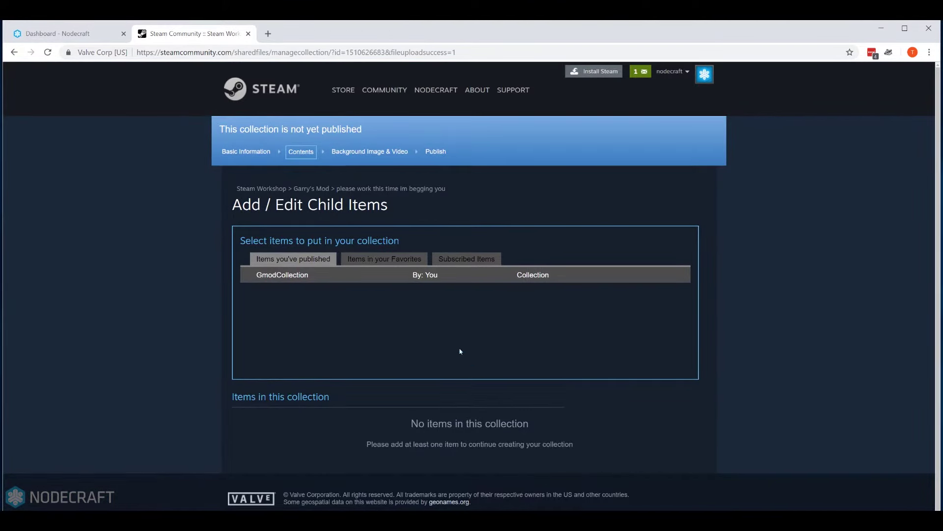
Step: Return to the Steam Workshop home page and open the Garry's Mod workshop from the second page of featured workshops
{"action": "mouse_move", "coordinate": [385, 89]}
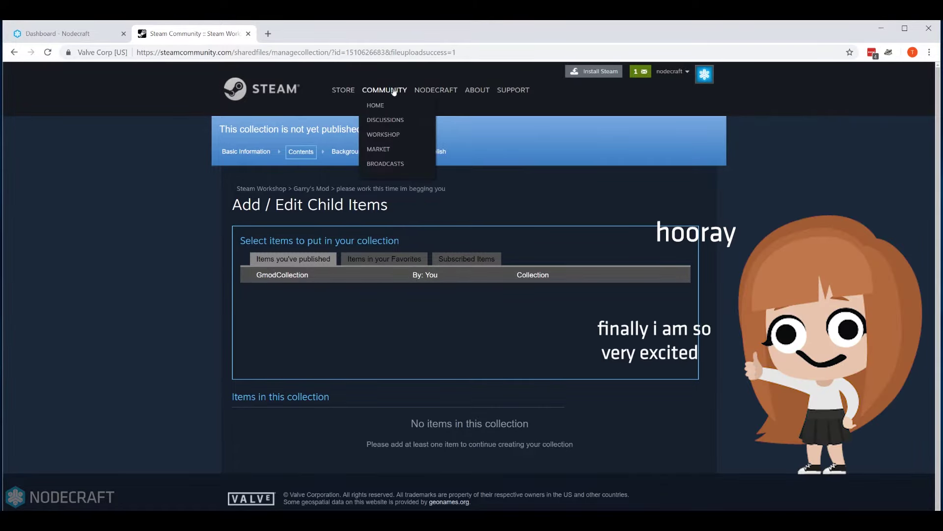
{"action": "left_click", "coordinate": [393, 136]}
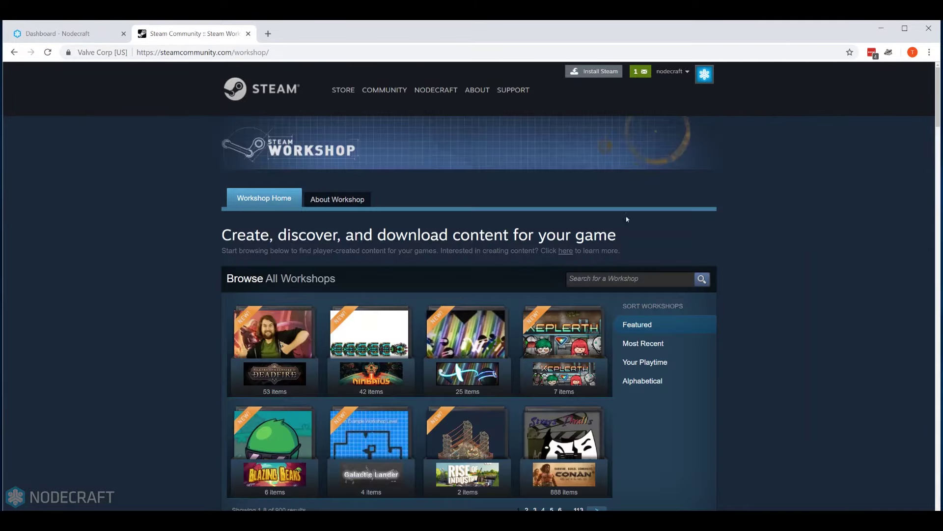
{"action": "scroll", "coordinate": [716, 222], "scroll_direction": "down", "scroll_amount": 3}
{"action": "left_click", "coordinate": [597, 354]}
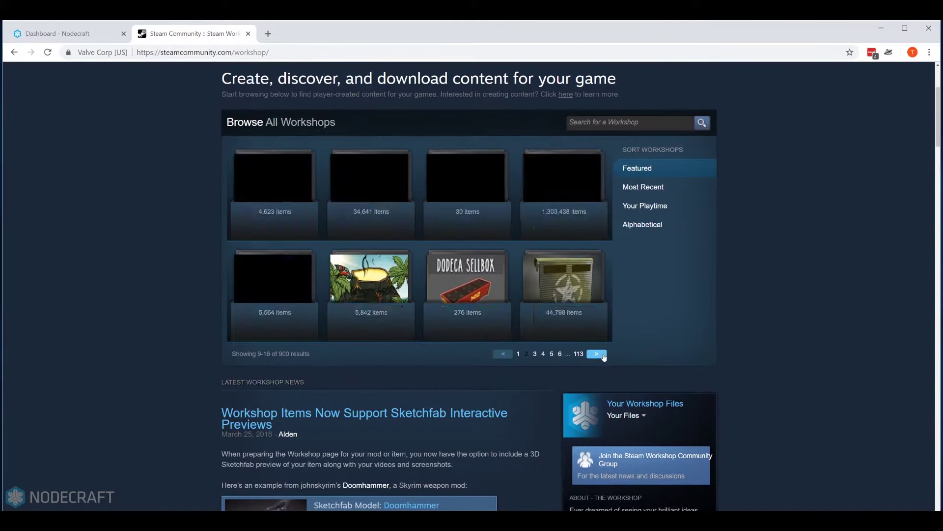
{"action": "left_click", "coordinate": [564, 197]}
Step: Filter the Garry's Mod addons by the Gamemode type and show the most popular ones of all time
{"action": "scroll", "coordinate": [756, 208], "scroll_direction": "down", "scroll_amount": 2}
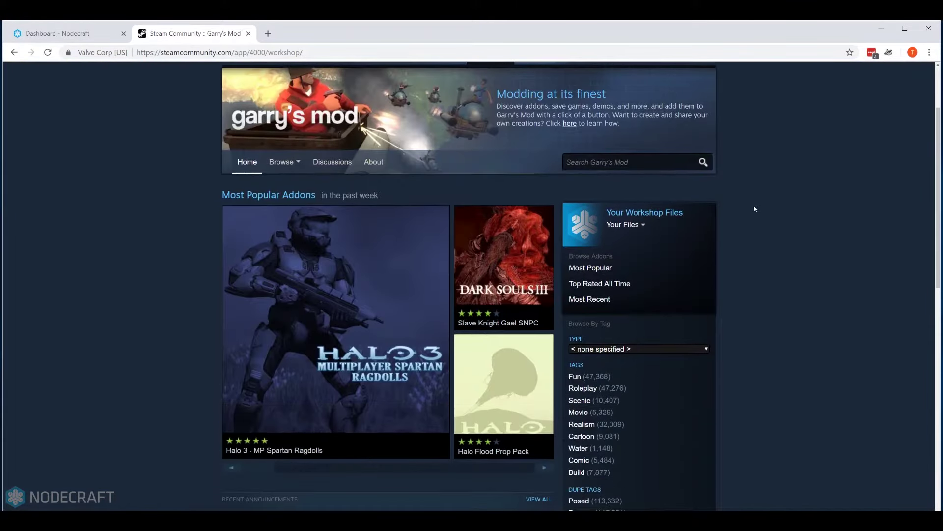
{"action": "scroll", "coordinate": [709, 324], "scroll_direction": "down", "scroll_amount": 1}
{"action": "left_click", "coordinate": [631, 294]}
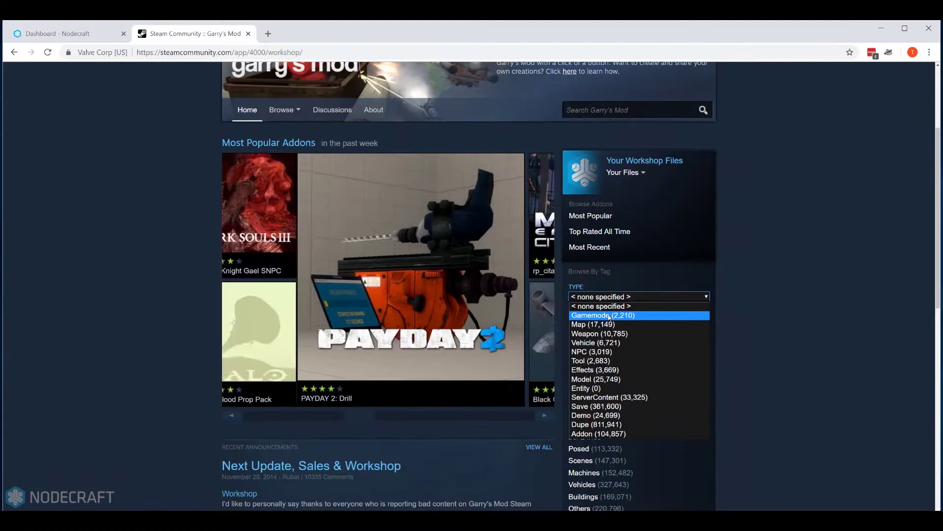
{"action": "left_click", "coordinate": [609, 315]}
{"action": "left_click", "coordinate": [541, 315]}
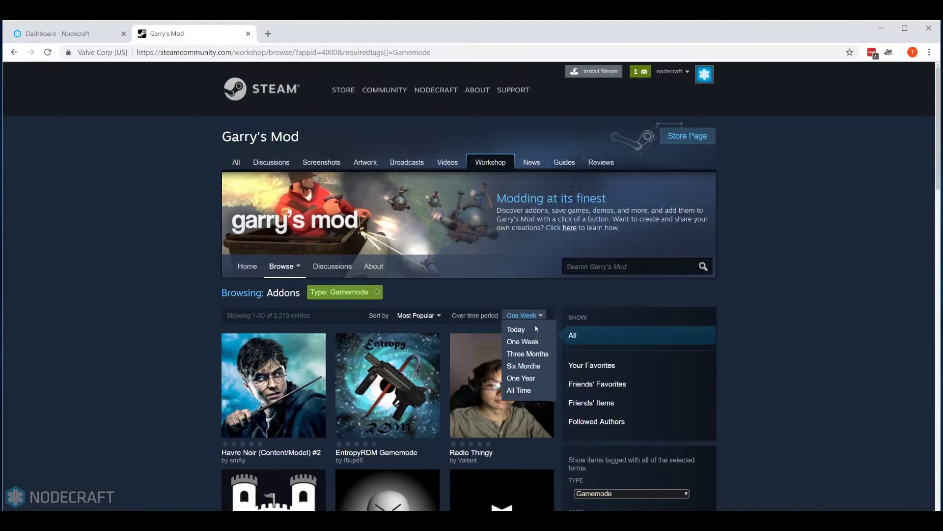
{"action": "left_click", "coordinate": [528, 391]}
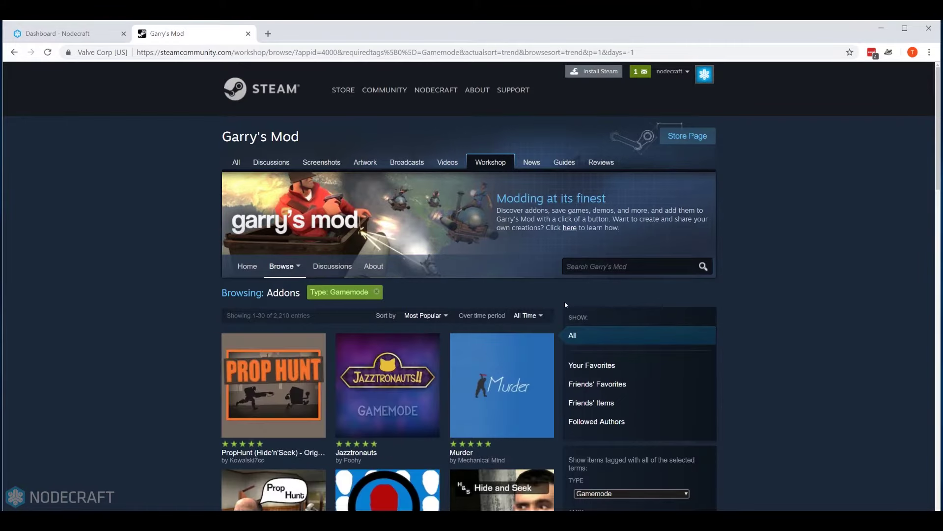
Step: Open the DarkRP gamemode from the list and add it to the "please work this time im begging you" collection
{"action": "scroll", "coordinate": [565, 305], "scroll_direction": "down", "scroll_amount": 2}
{"action": "scroll", "coordinate": [565, 302], "scroll_direction": "down", "scroll_amount": 9}
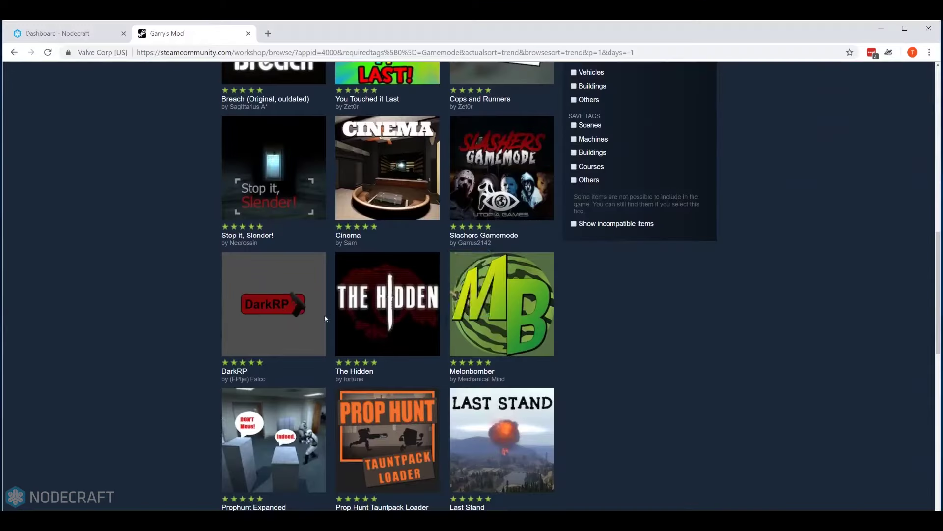
{"action": "left_click", "coordinate": [420, 270]}
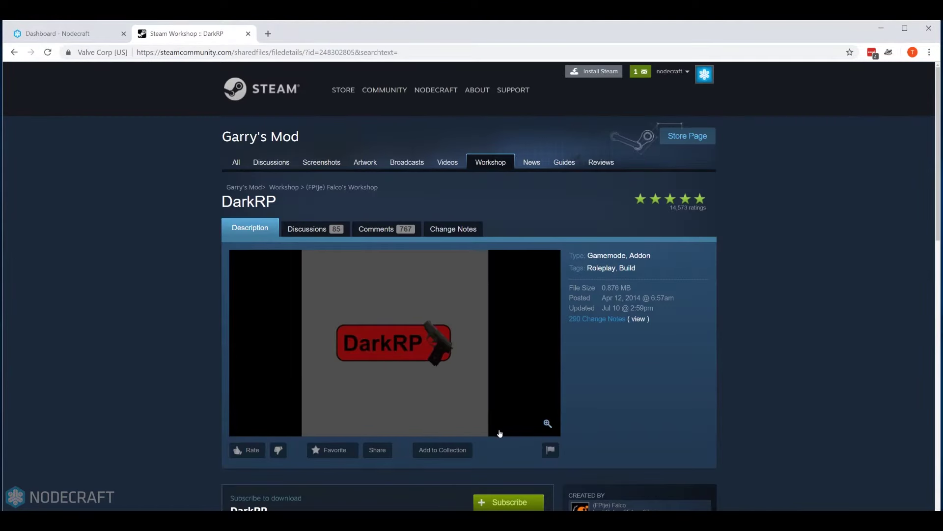
{"action": "scroll", "coordinate": [499, 432], "scroll_direction": "down", "scroll_amount": 1}
{"action": "left_click", "coordinate": [447, 399]}
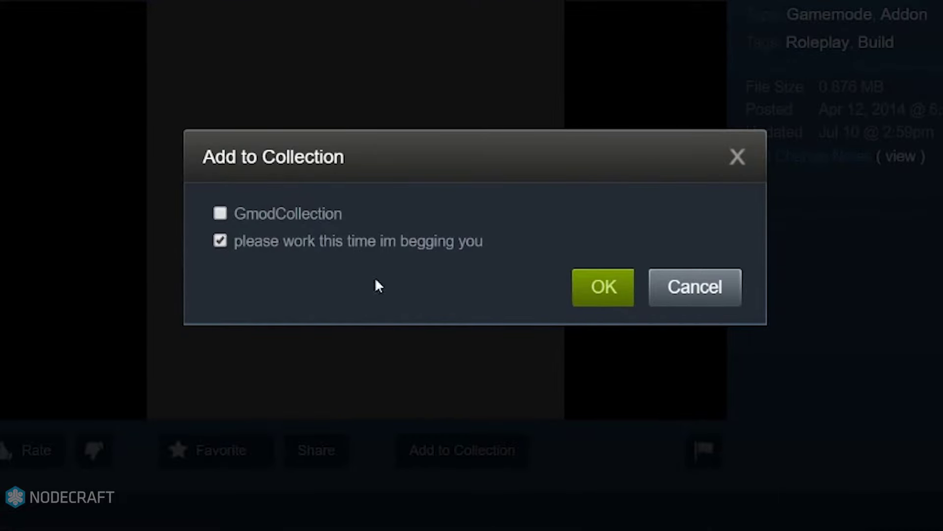
{"action": "left_click", "coordinate": [580, 291]}
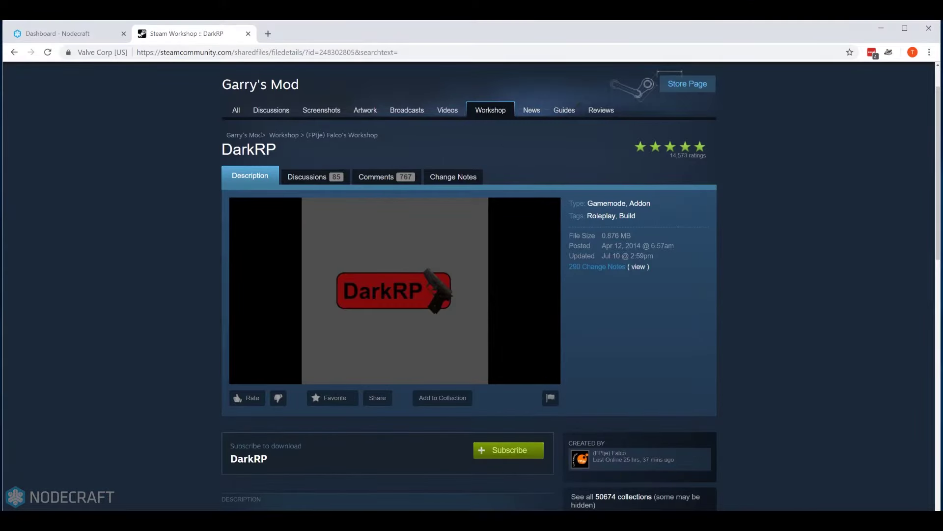
Step: Return to the Garry's Mod workshop home page and filter the items by the Addon type
{"action": "left_click", "coordinate": [268, 140]}
{"action": "scroll", "coordinate": [639, 319], "scroll_direction": "down", "scroll_amount": 3}
{"action": "left_click", "coordinate": [639, 296]}
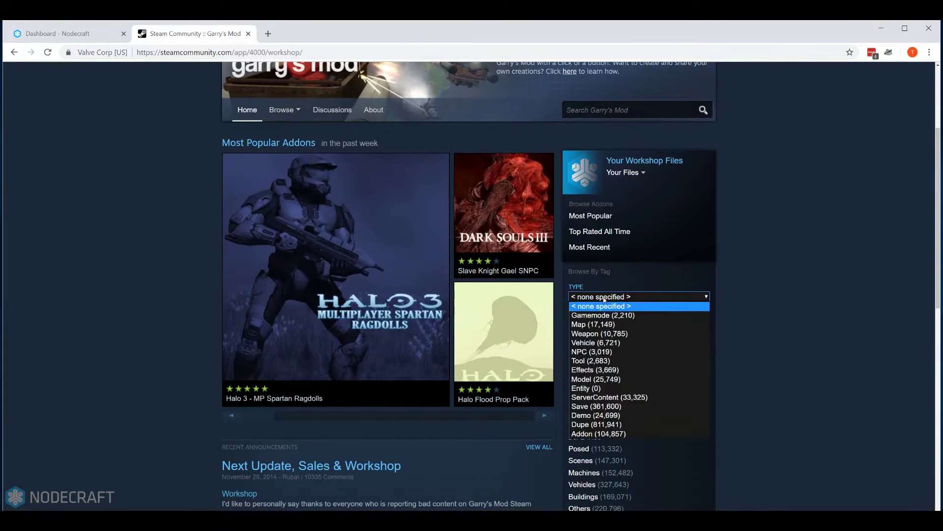
{"action": "left_click", "coordinate": [612, 434]}
Step: Open the Nyan Gun addon from the filtered list and add it to the collection
{"action": "scroll", "coordinate": [507, 275], "scroll_direction": "down", "scroll_amount": 5}
{"action": "left_click", "coordinate": [508, 276]}
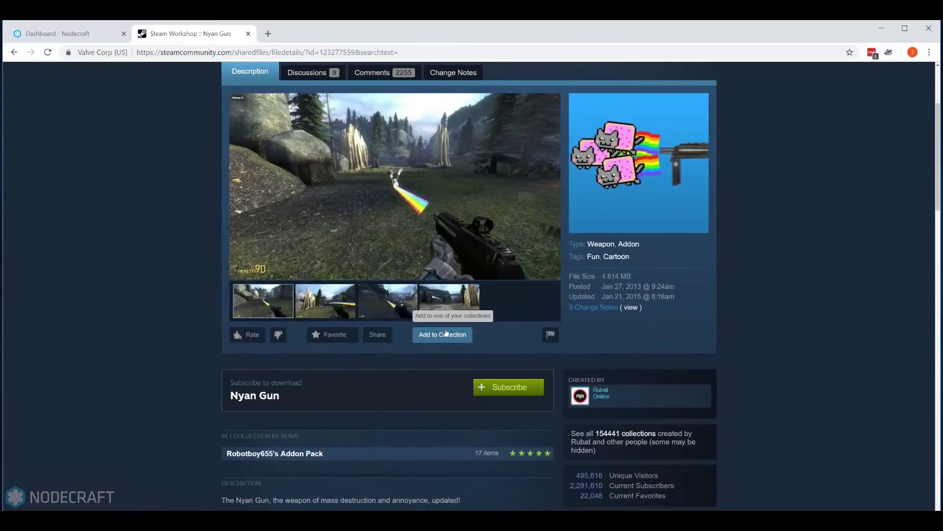
{"action": "left_click", "coordinate": [443, 335]}
{"action": "left_click", "coordinate": [511, 327]}
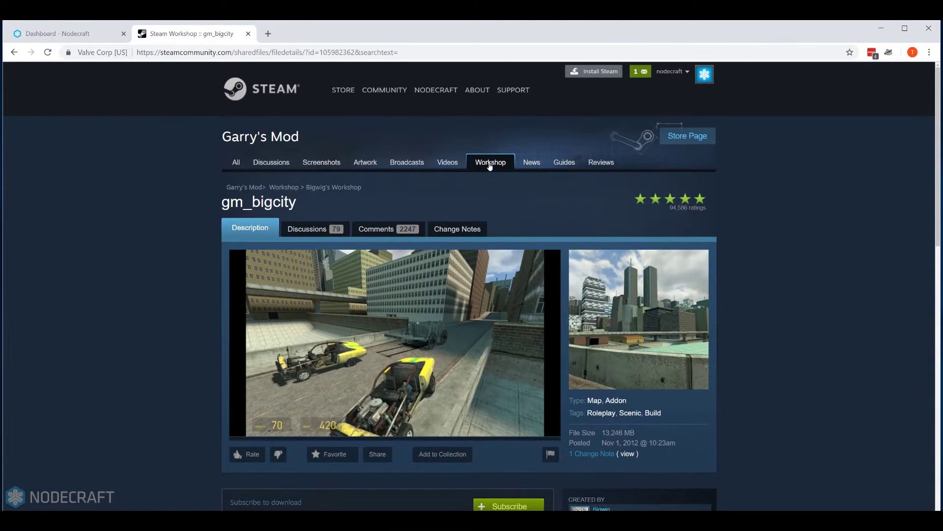
Step: Open the "please work this time im begging you" collection from your own Garry's Mod workshop files and publish it
{"action": "left_click", "coordinate": [490, 164]}
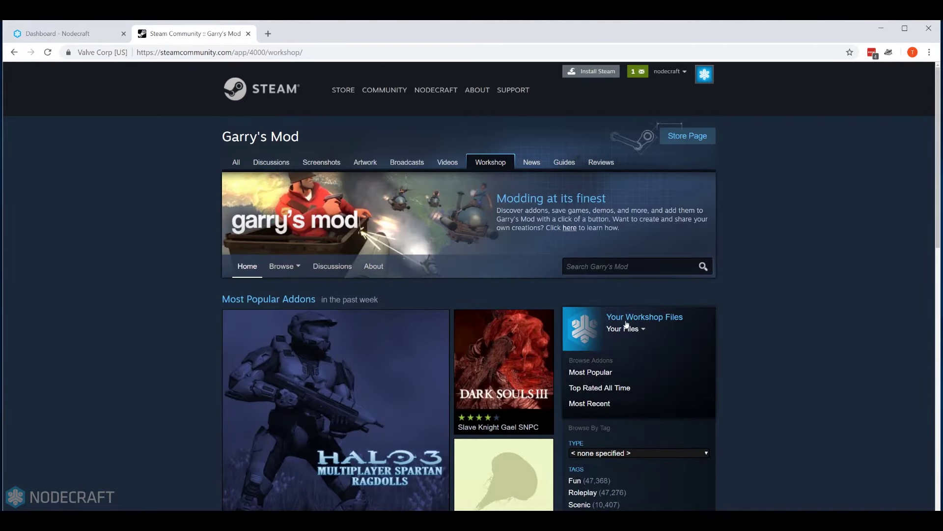
{"action": "left_click", "coordinate": [626, 322]}
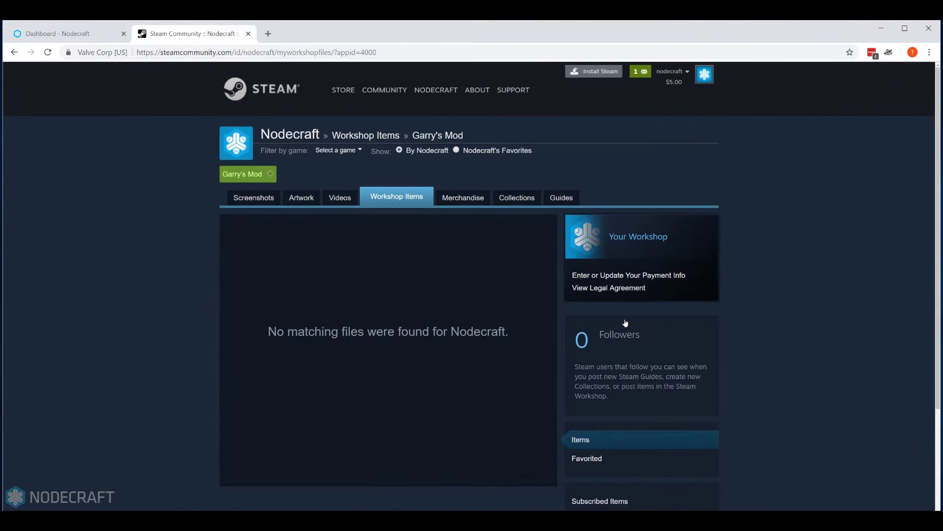
{"action": "left_click", "coordinate": [514, 204]}
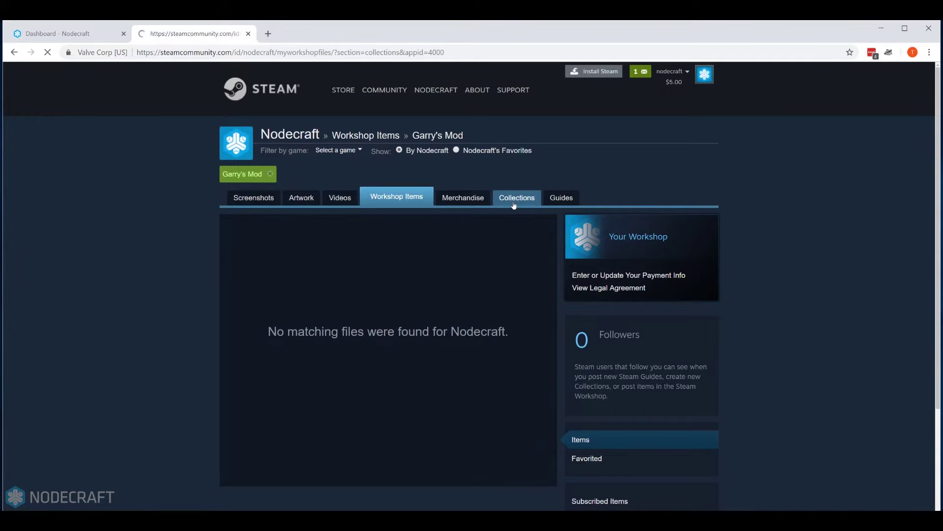
{"action": "left_click", "coordinate": [409, 262]}
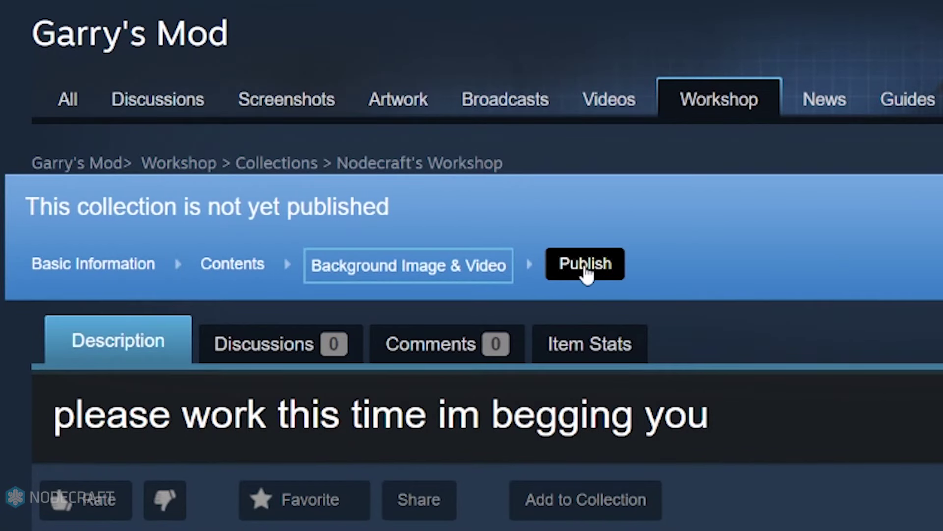
{"action": "left_click", "coordinate": [586, 265]}
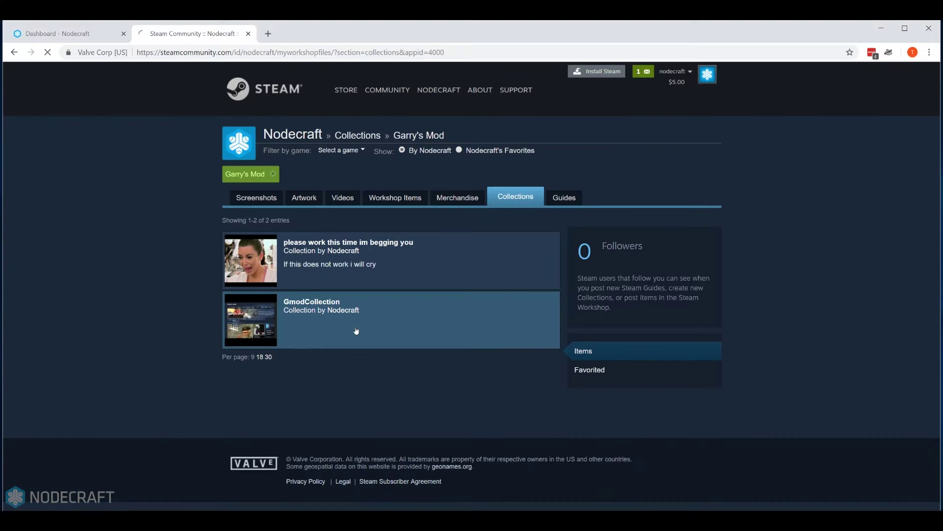
{"action": "left_click", "coordinate": [356, 331]}
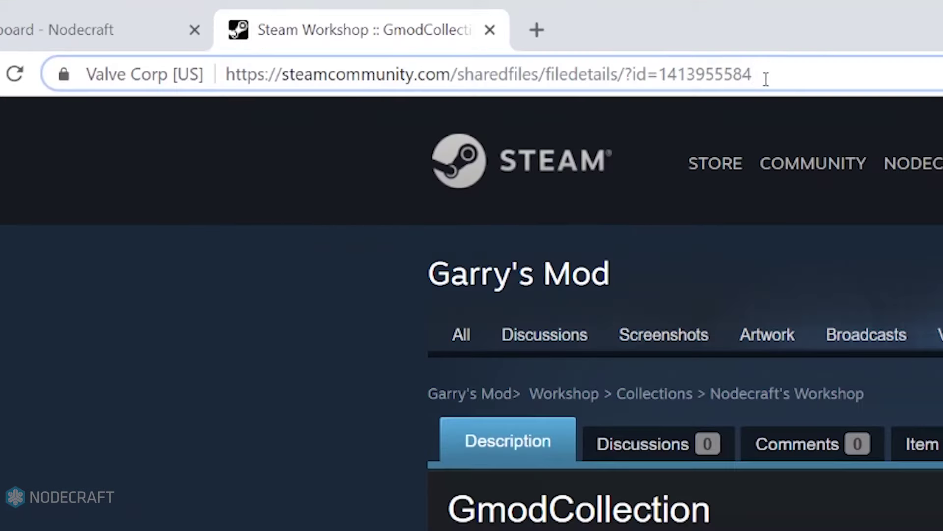
{"action": "left_click_drag", "start_coordinate": [363, 52], "coordinate": [321, 52]}
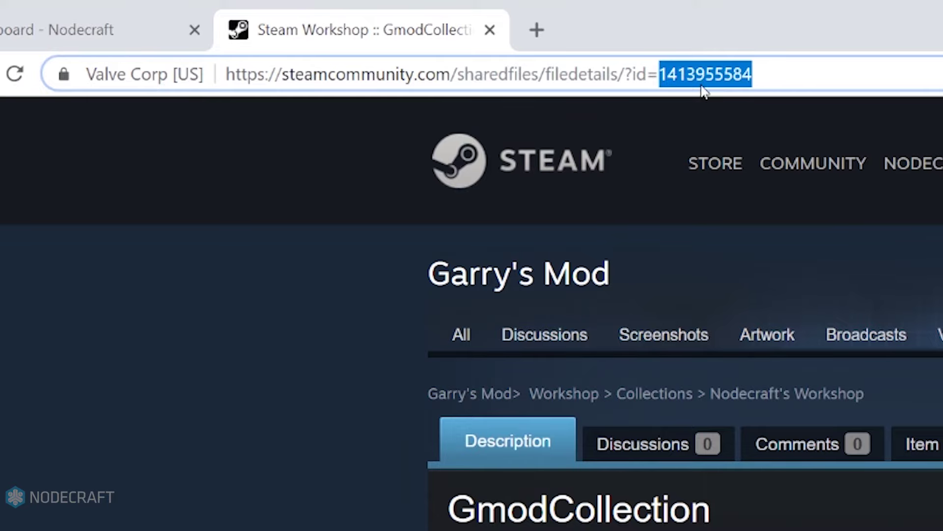
{"action": "right_click", "coordinate": [688, 76]}
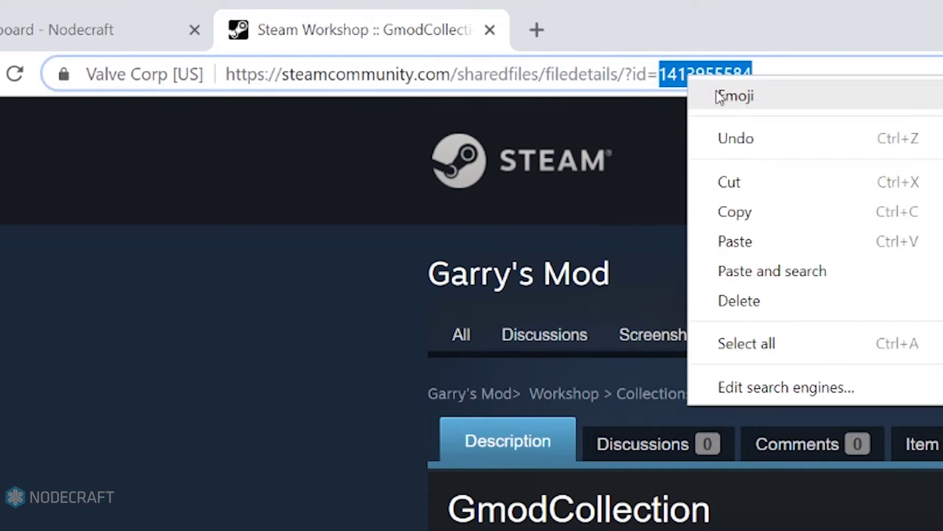
{"action": "left_click", "coordinate": [745, 218]}
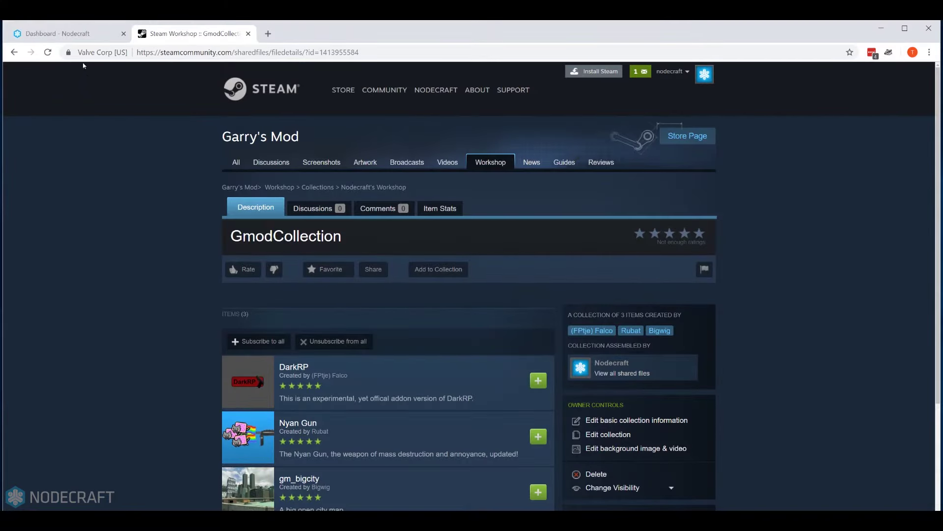
Step: Switch to the Nodecraft dashboard and open the game settings of the deployed My-Gmod server
{"action": "left_click", "coordinate": [75, 34]}
{"action": "mouse_move", "coordinate": [459, 372]}
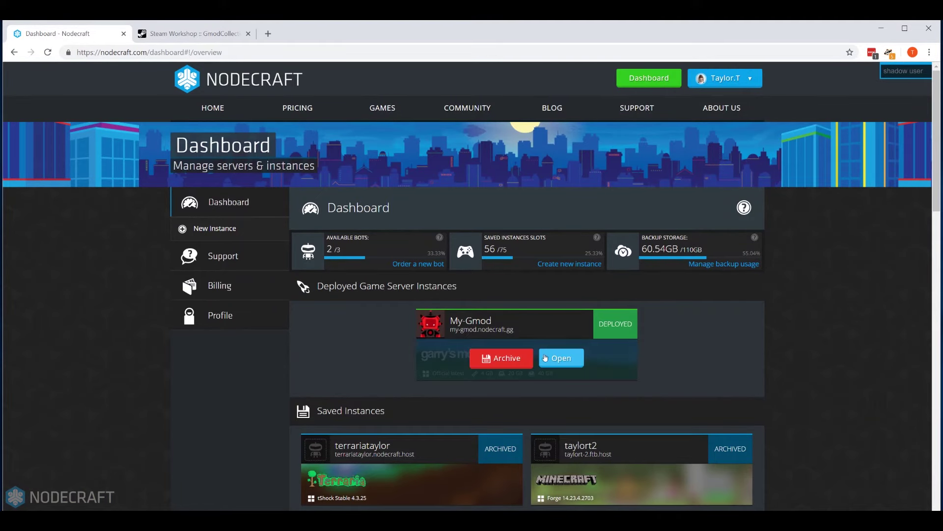
{"action": "left_click", "coordinate": [560, 358]}
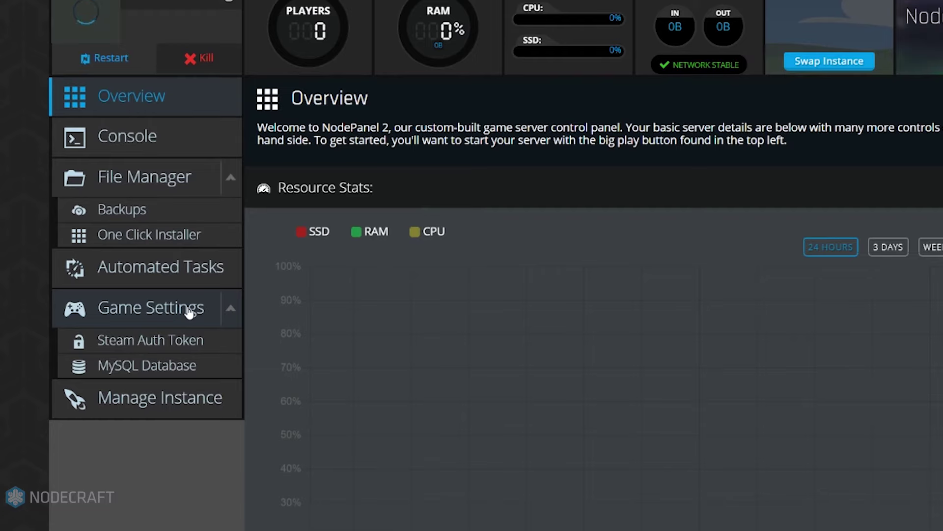
{"action": "left_click", "coordinate": [189, 310]}
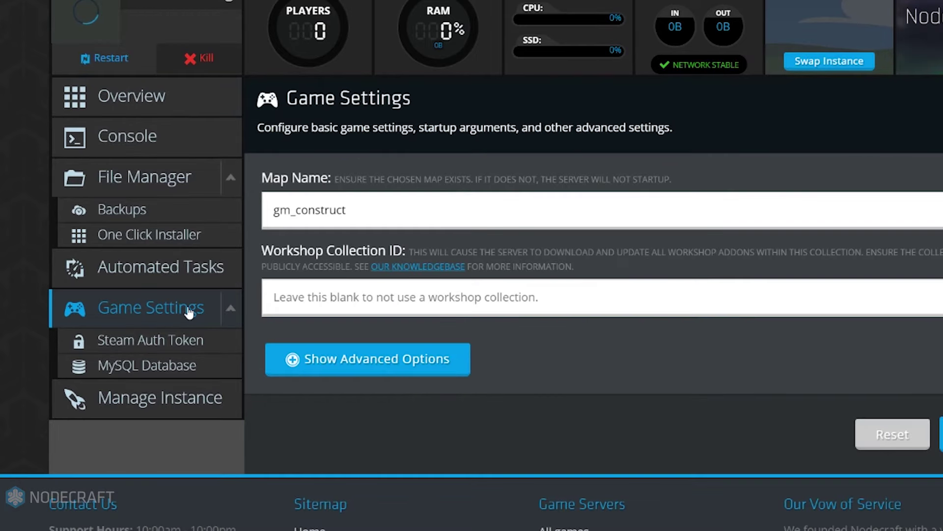
{"action": "left_click", "coordinate": [338, 298]}
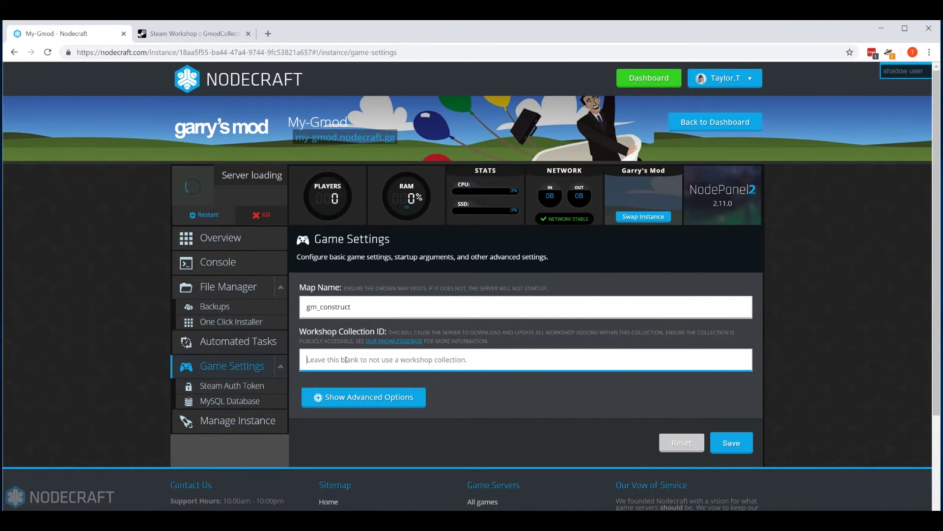
{"action": "right_click", "coordinate": [346, 360]}
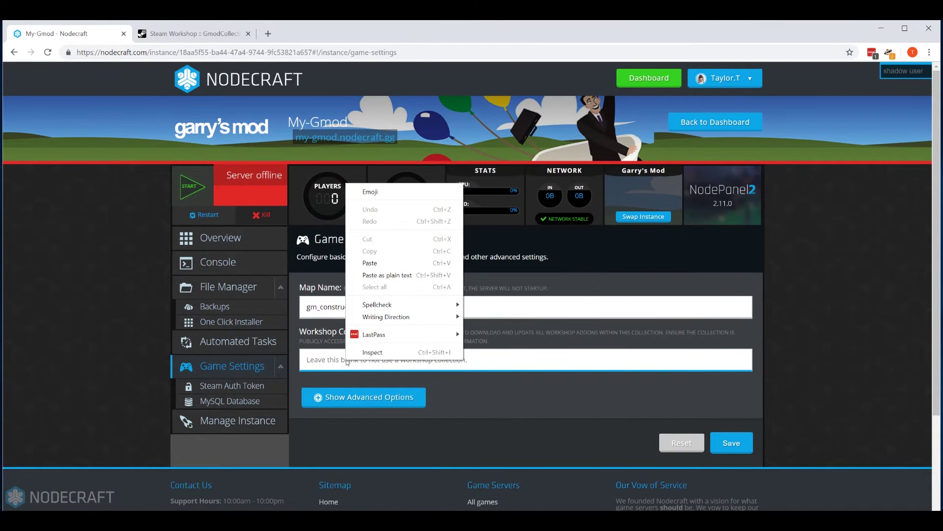
{"action": "left_click", "coordinate": [381, 265]}
{"action": "left_click", "coordinate": [735, 442]}
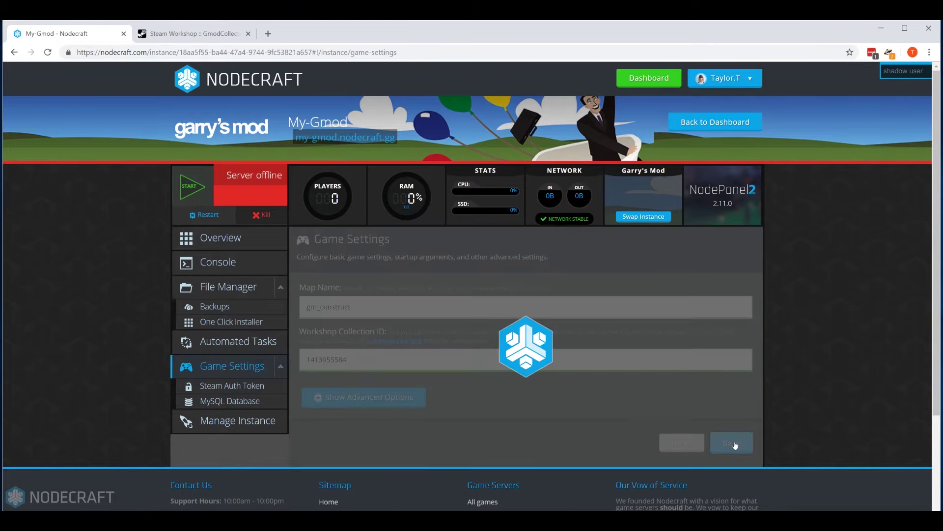
Step: Start the My-Gmod server from its overview and check the startup log in the console
{"action": "left_click", "coordinate": [217, 238]}
{"action": "left_click", "coordinate": [192, 189]}
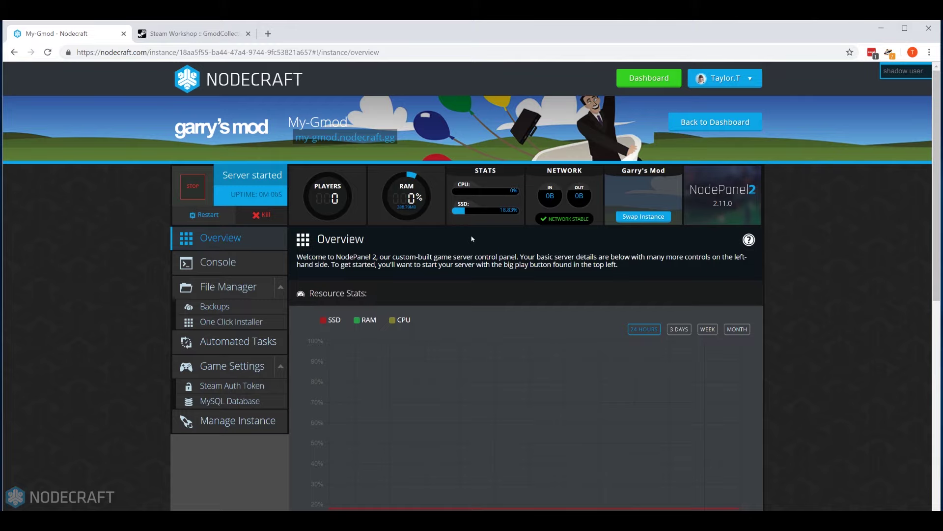
{"action": "left_click", "coordinate": [242, 266]}
{"action": "scroll", "coordinate": [752, 263], "scroll_direction": "down", "scroll_amount": 1}
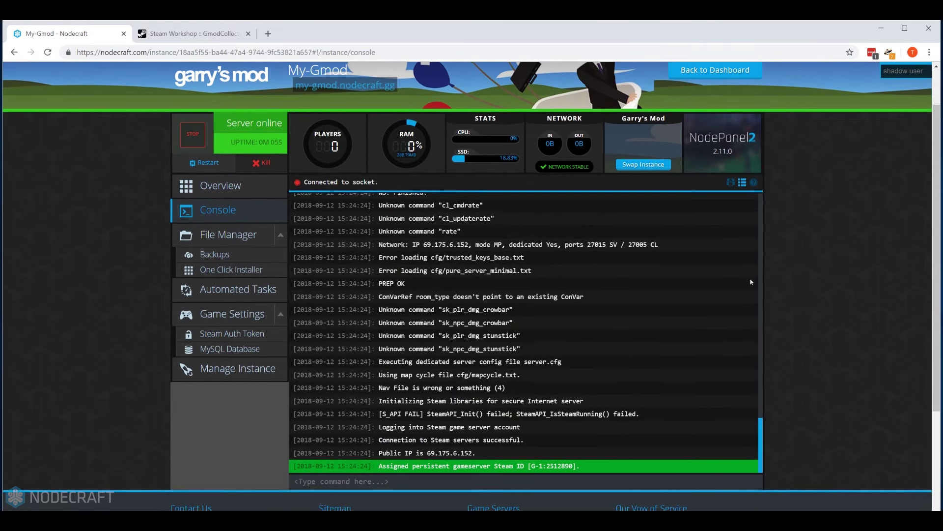
{"action": "left_click", "coordinate": [239, 187]}
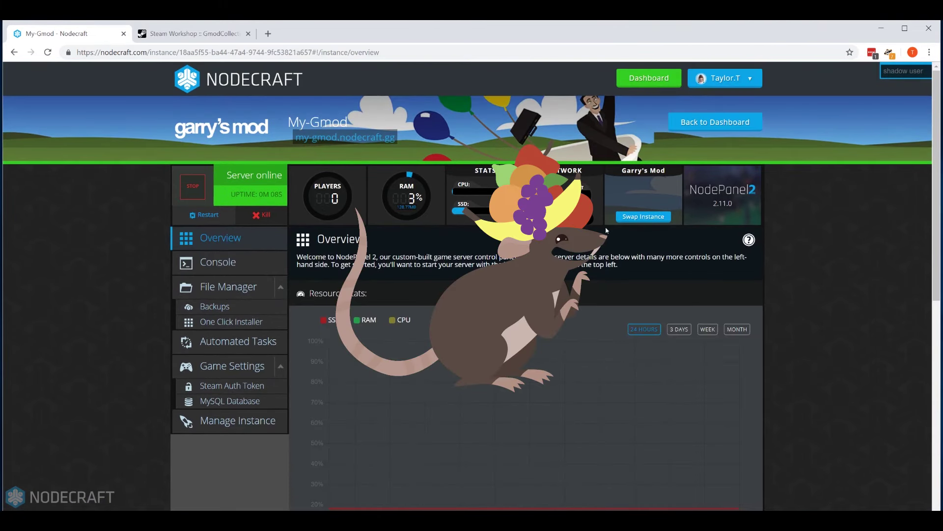